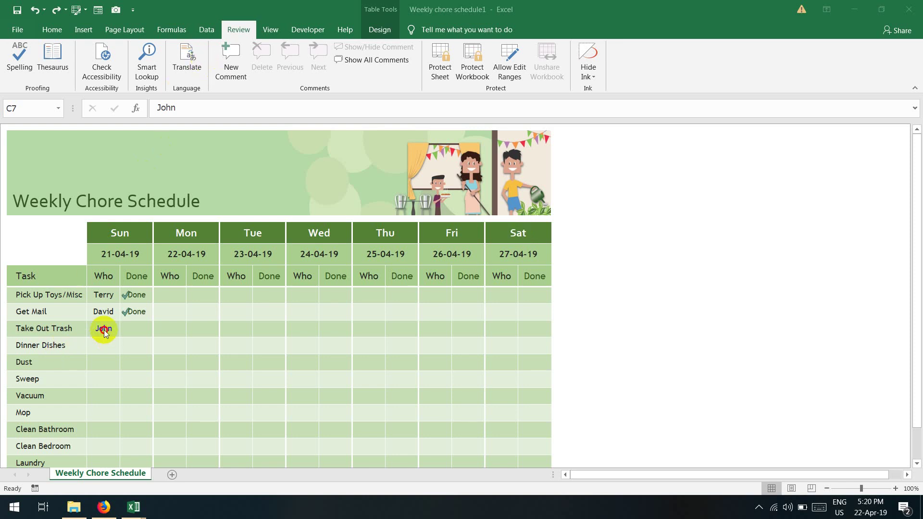
Start a comment, cancel it, and reselect John's cell C7.
click(237, 56)
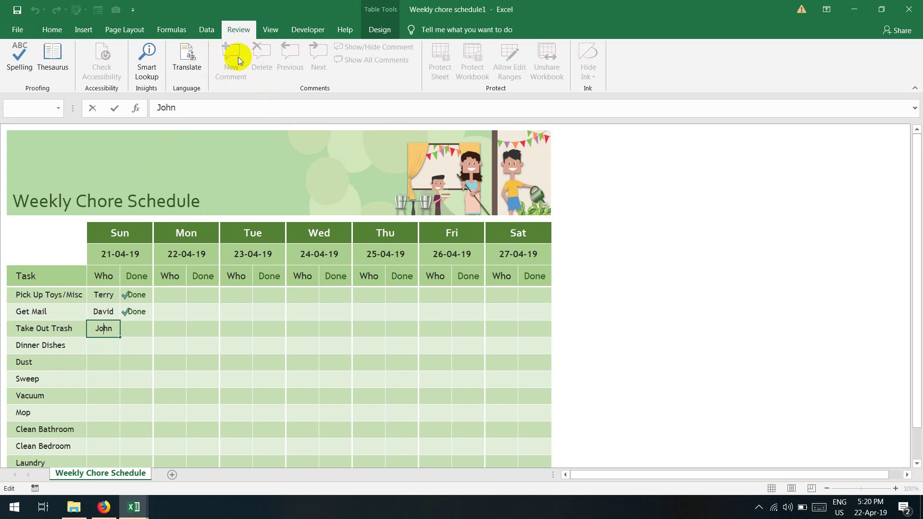
click(225, 234)
click(115, 327)
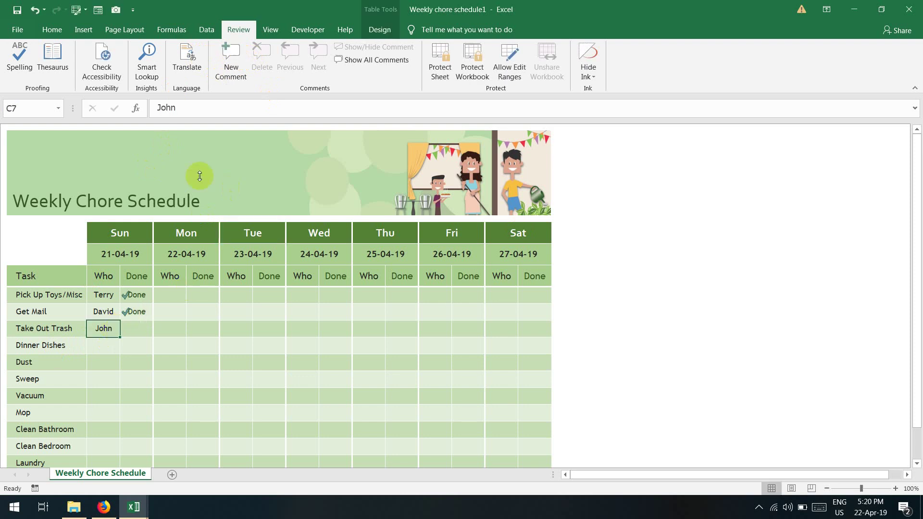
Add a comment reading 'isiduufoiu iufoiwue' to C7, then select Terry's cell C5.
click(235, 73)
mouse_move(115, 323)
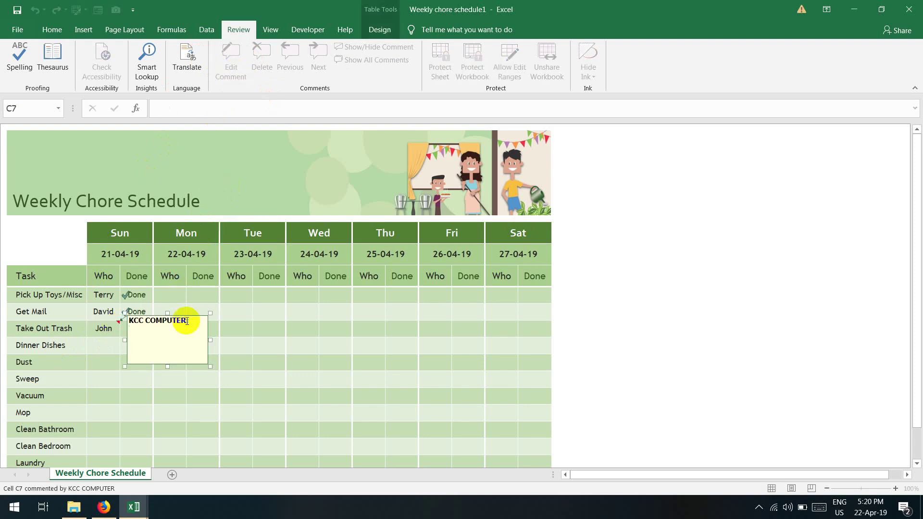
text(isiduufoiu iufoiwue)
click(201, 397)
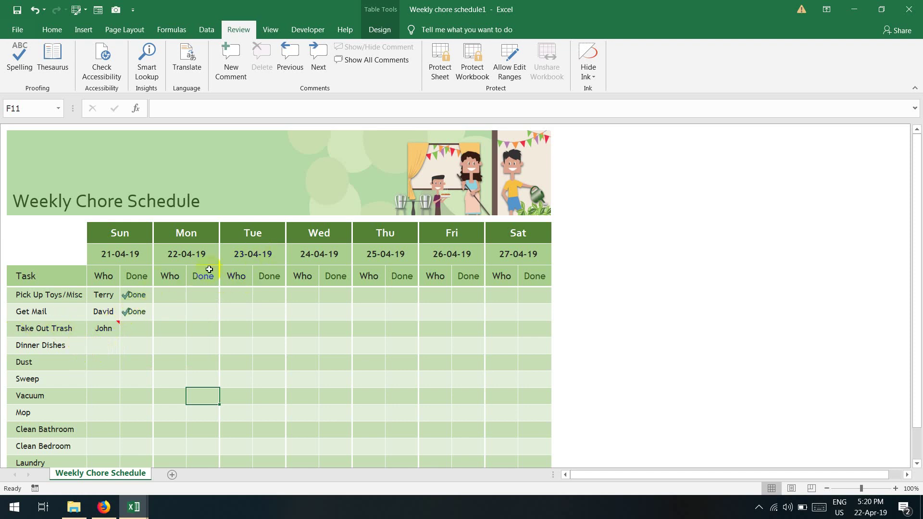
click(102, 297)
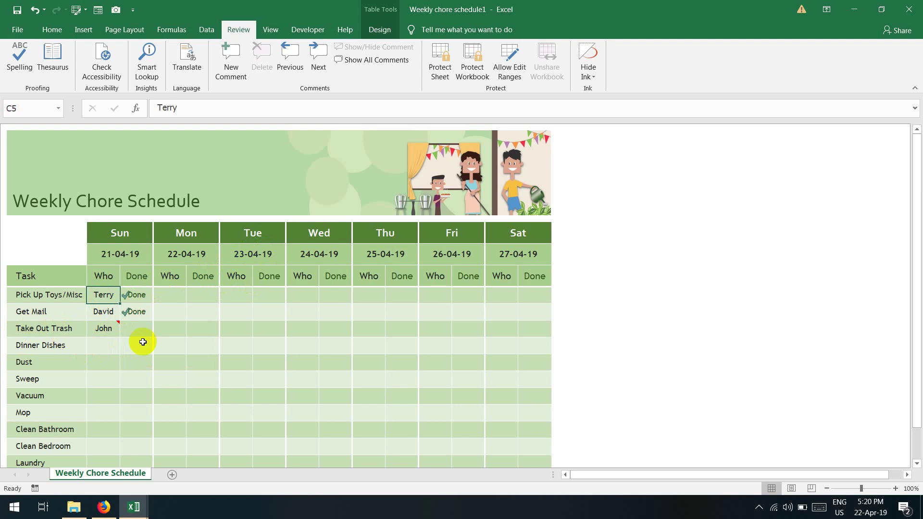
Add a new comment to Terry's cell C5, enlarge its box, and delete the author name.
click(114, 309)
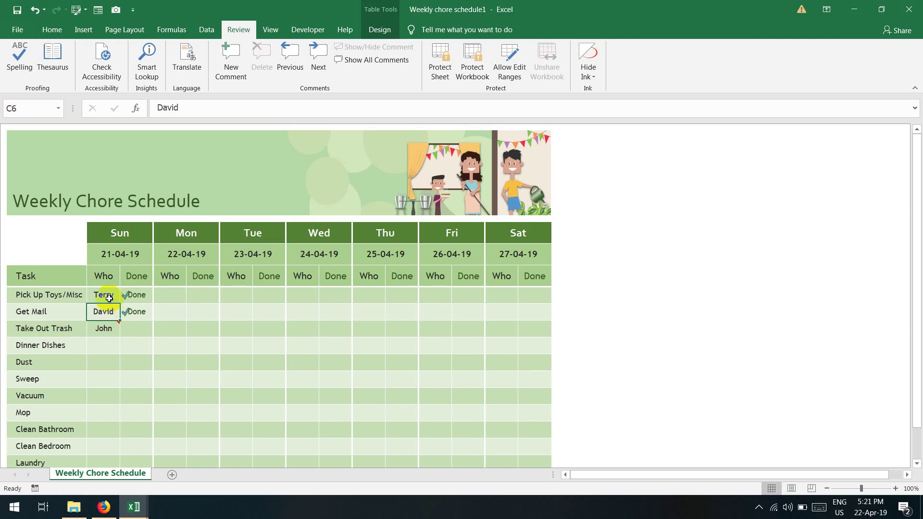
click(108, 297)
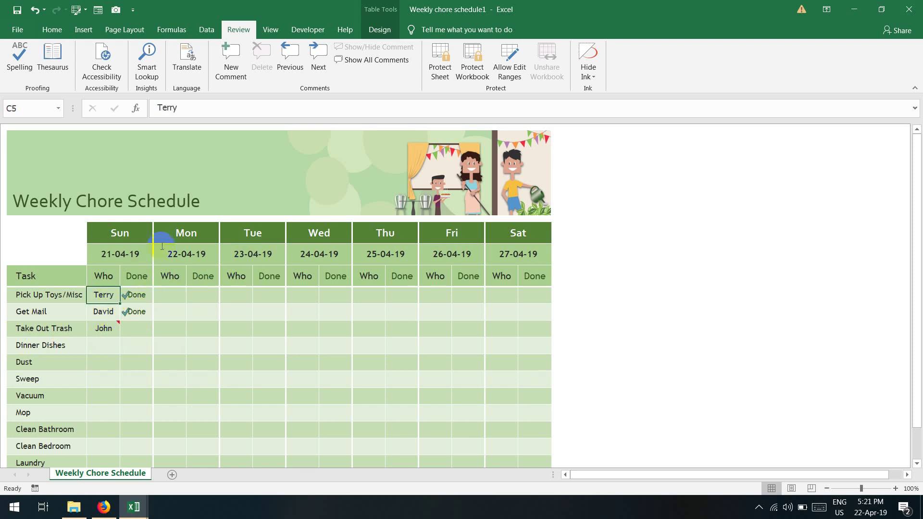
click(229, 58)
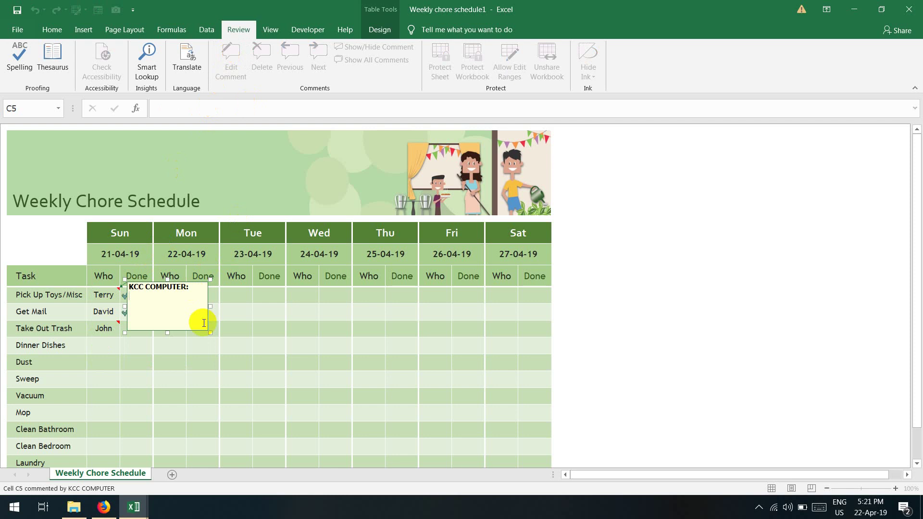
click(209, 335)
drag(208, 335, 217, 348)
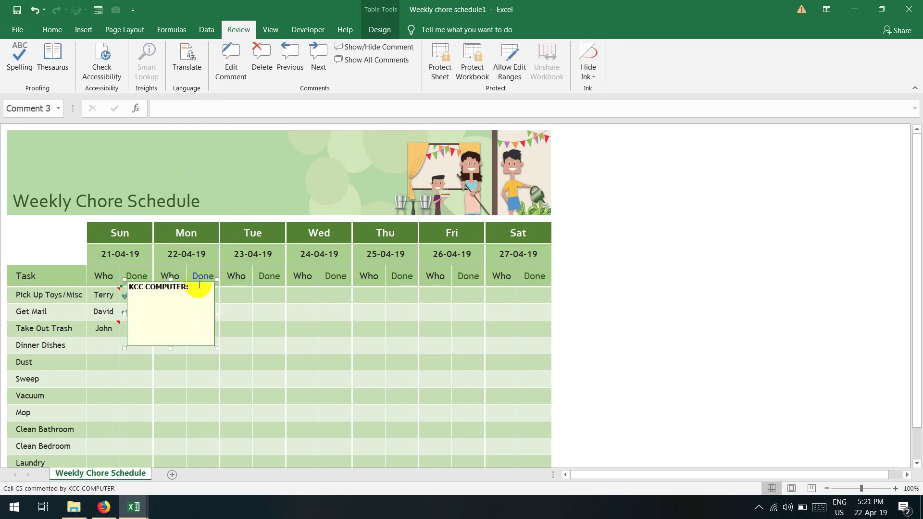
drag(190, 287, 126, 287)
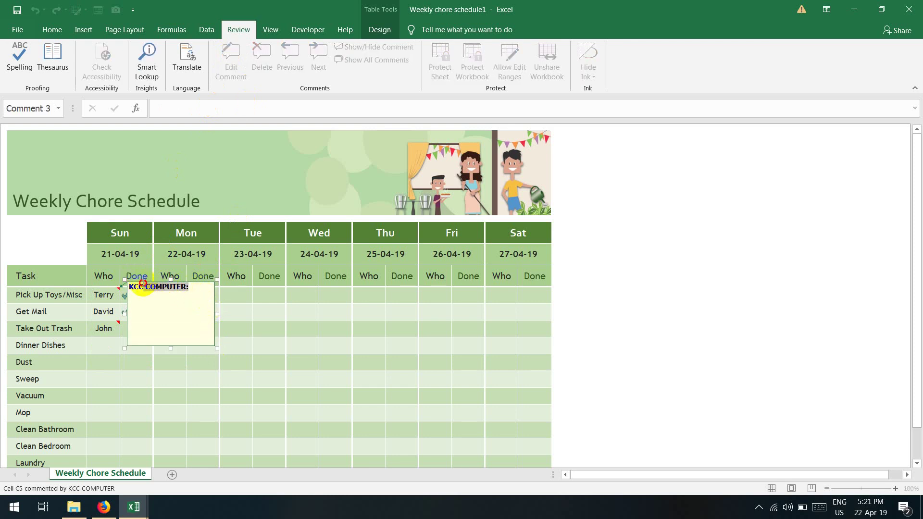
key(BackSpace)
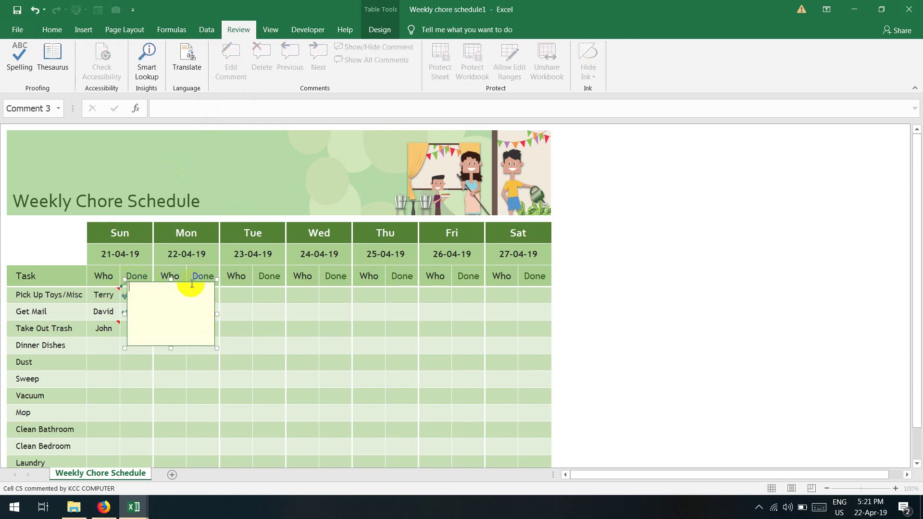
Open and close the Format Comment dialog for C5's comment twice, then right-click its edge again.
right_click(194, 285)
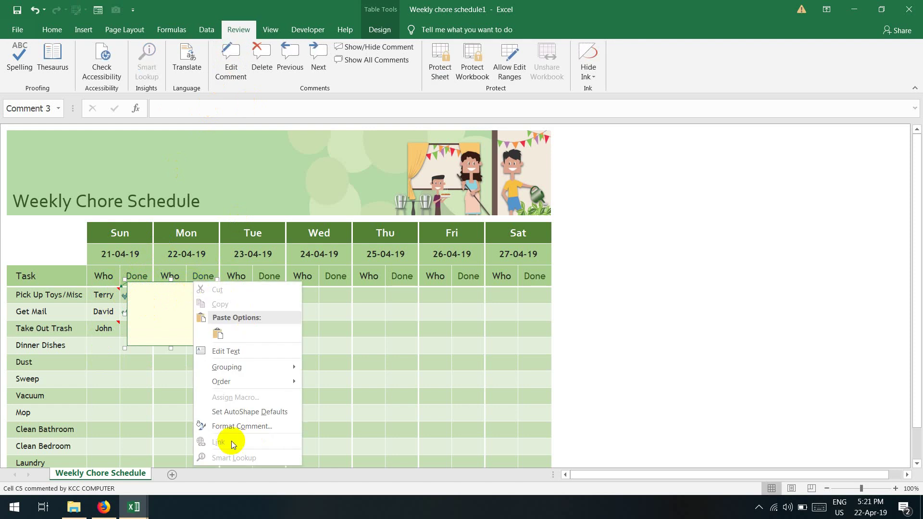
click(243, 427)
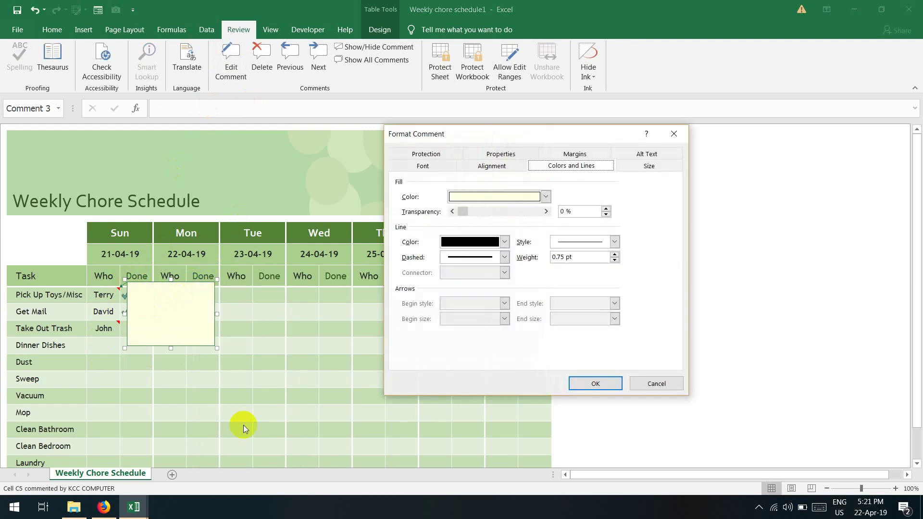
click(595, 383)
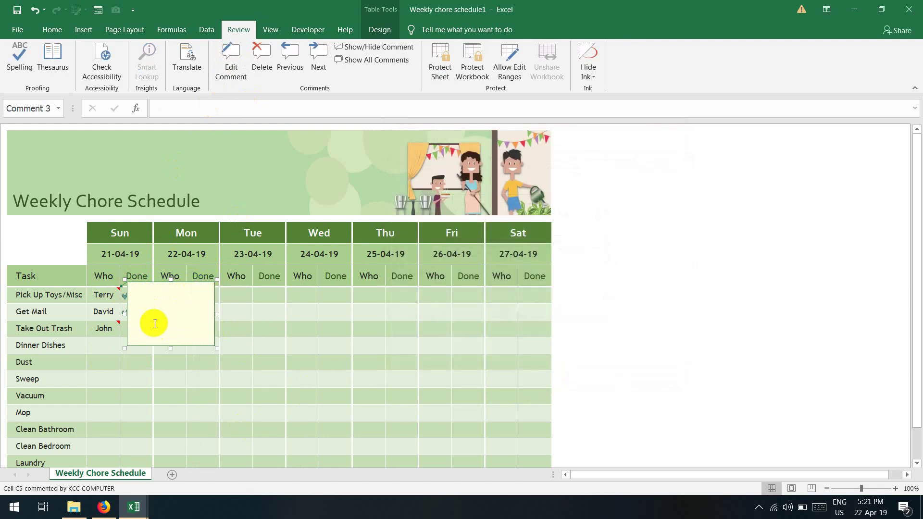
right_click(176, 301)
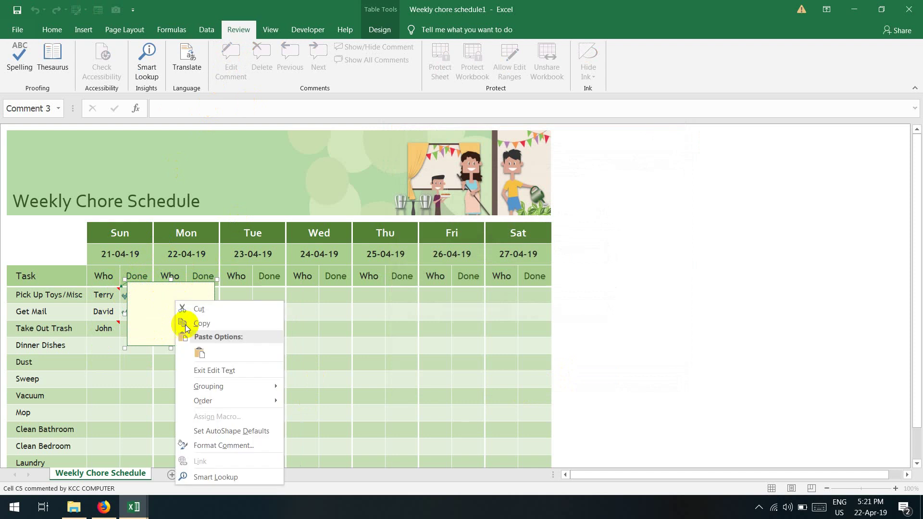
click(215, 446)
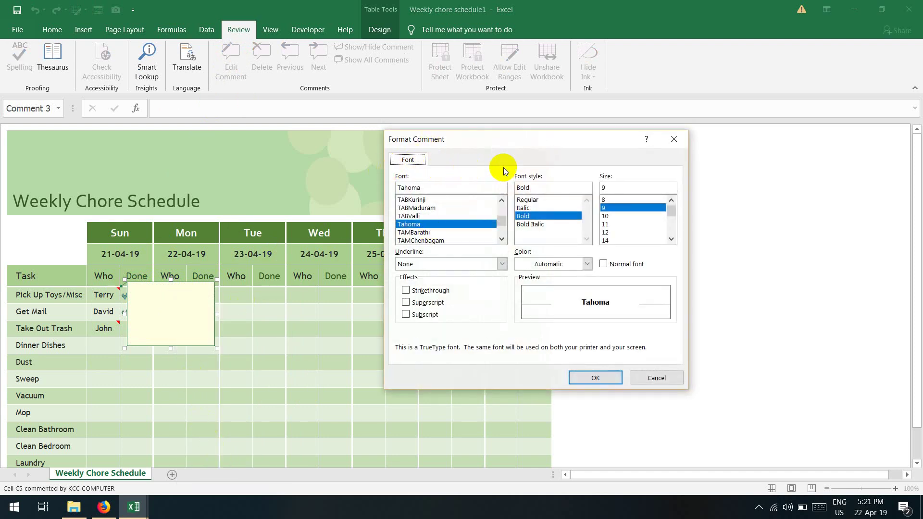
click(673, 139)
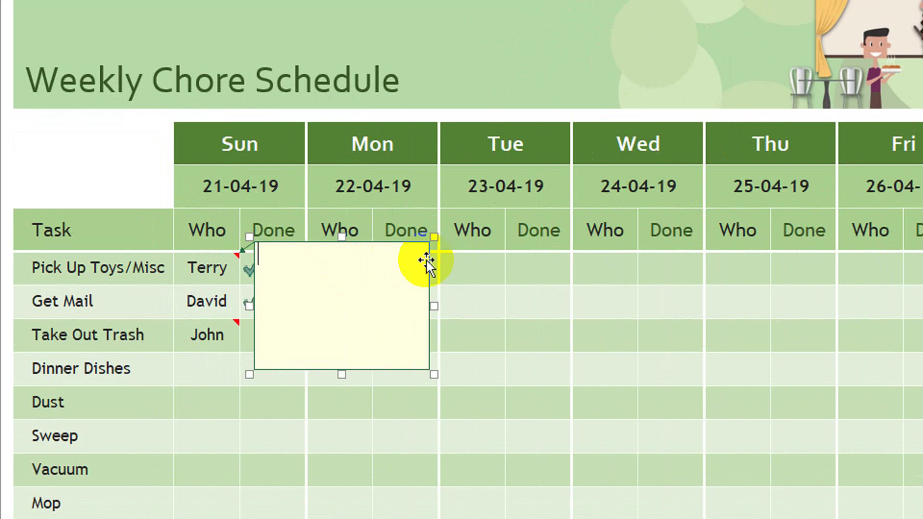
right_click(429, 265)
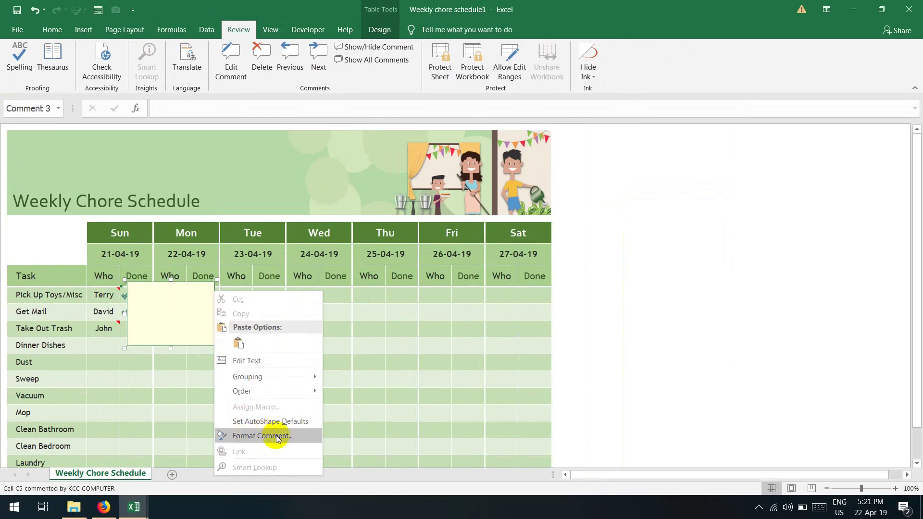
In Format Comment for C5, open Fill Effects from the Colors and Lines fill colour.
click(262, 435)
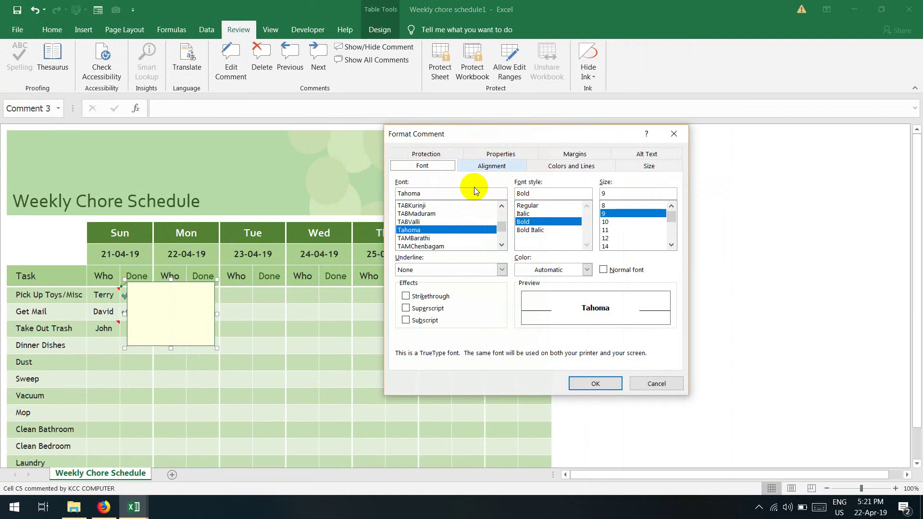
drag(452, 142, 374, 109)
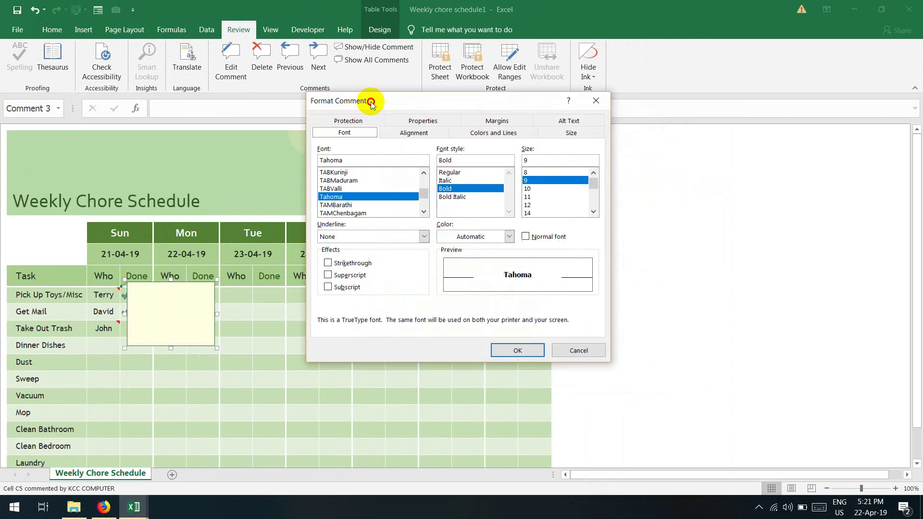
click(488, 138)
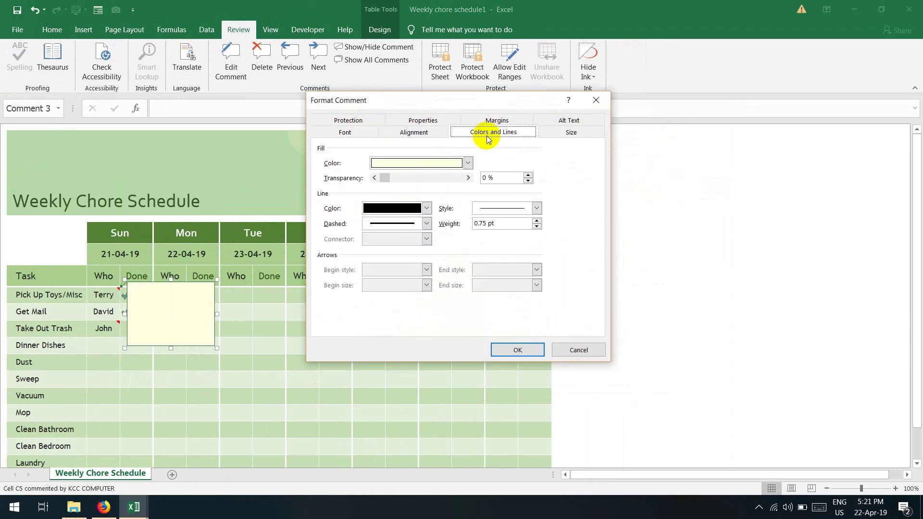
click(404, 164)
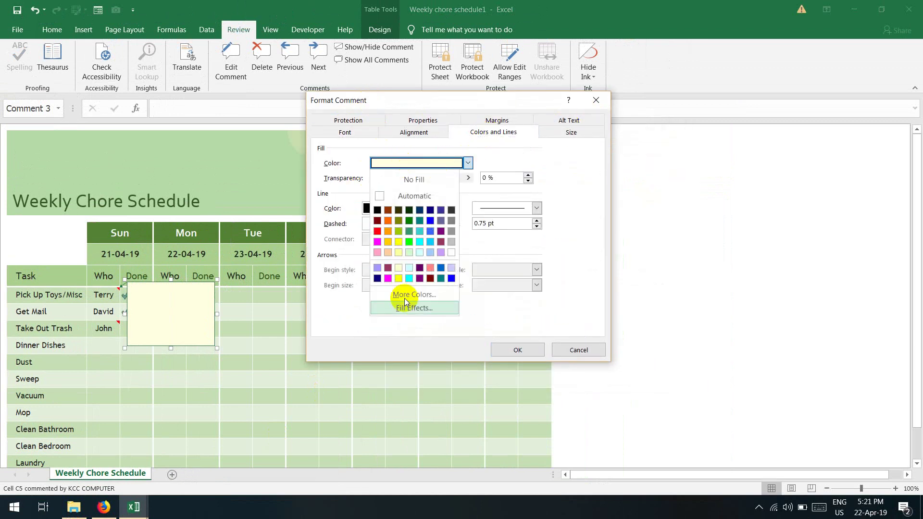
click(406, 309)
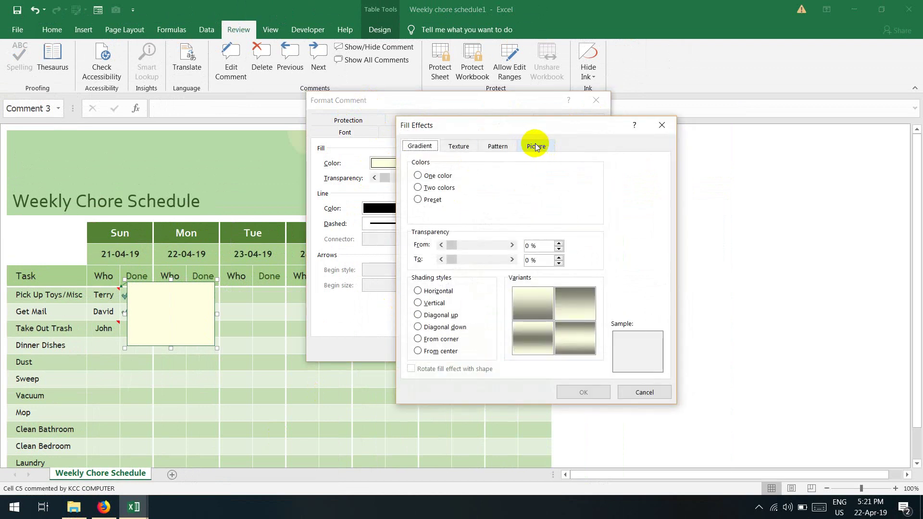
Set a photo from the Pictures folder as the picture fill and confirm both dialogs.
click(536, 146)
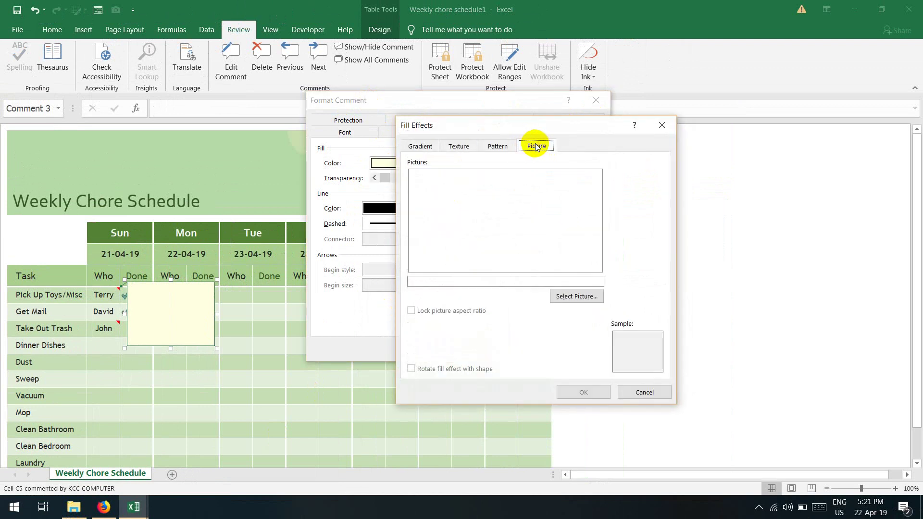
click(572, 297)
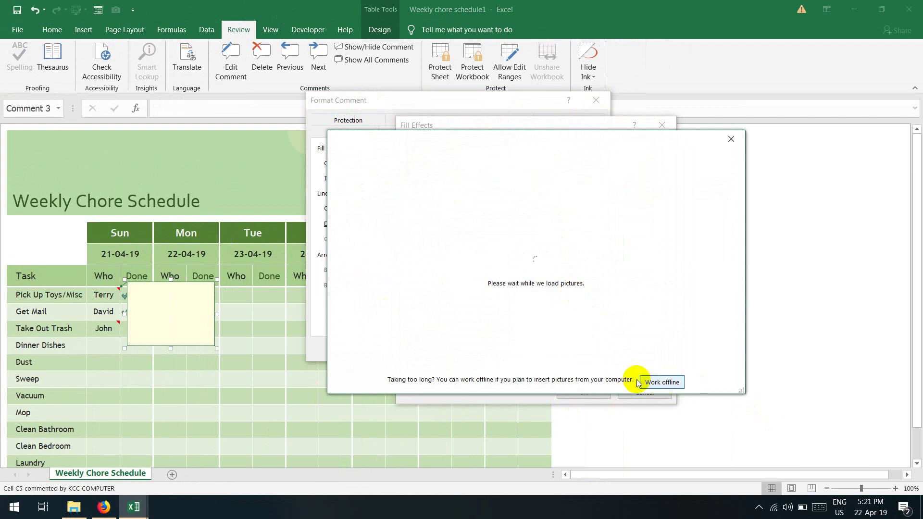
click(511, 191)
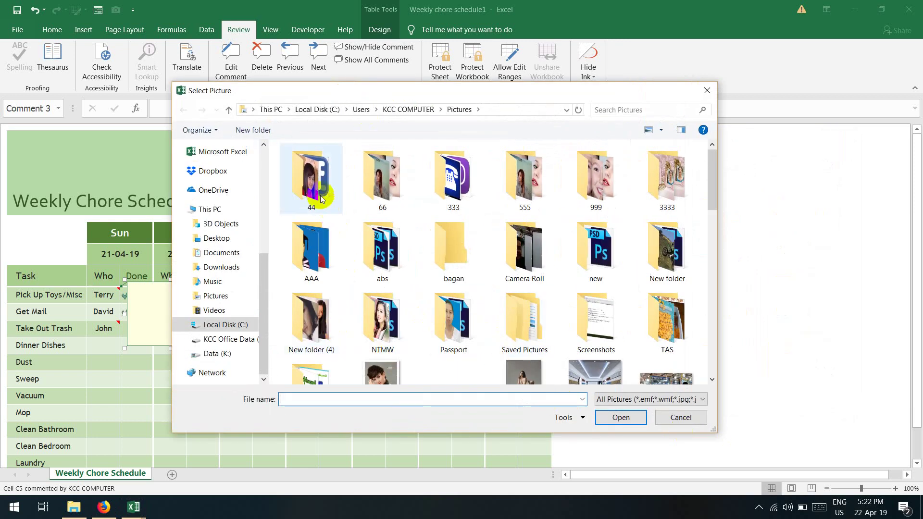
scroll(471, 336, down, 2)
scroll(471, 336, down, 3)
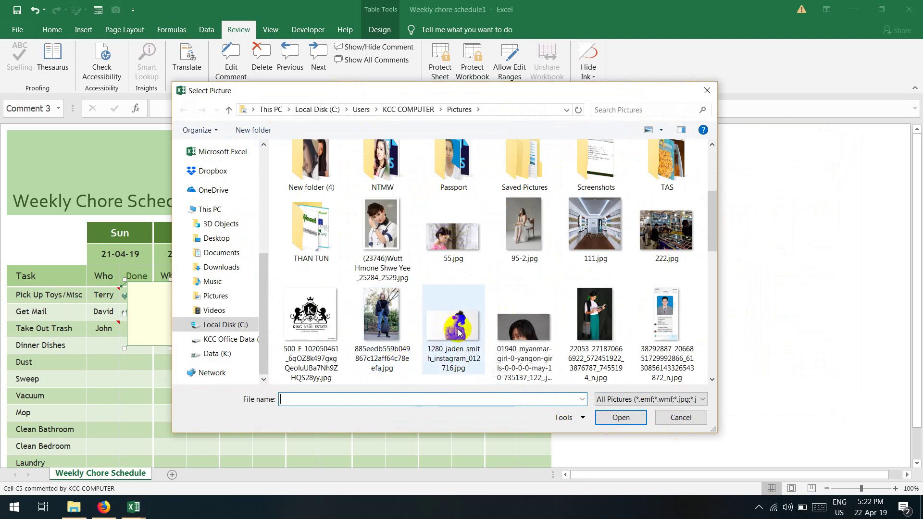
click(458, 331)
double_click(458, 331)
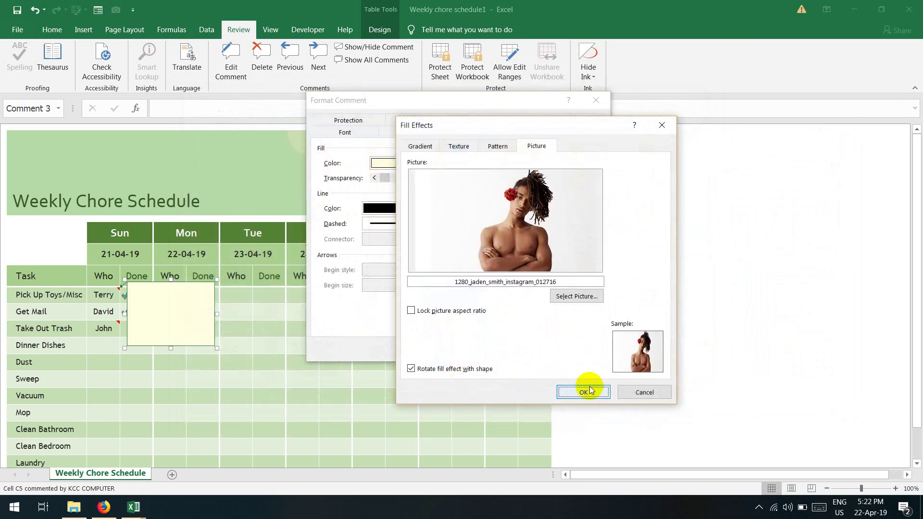
click(588, 391)
click(517, 350)
Confirm the formatting, check C5's picture comment, and add a new comment to David's cell C6.
click(293, 379)
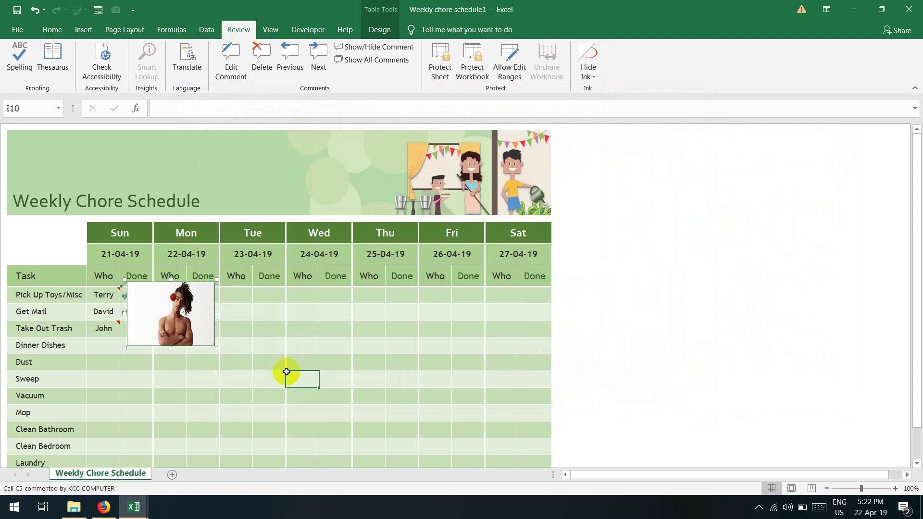
click(102, 297)
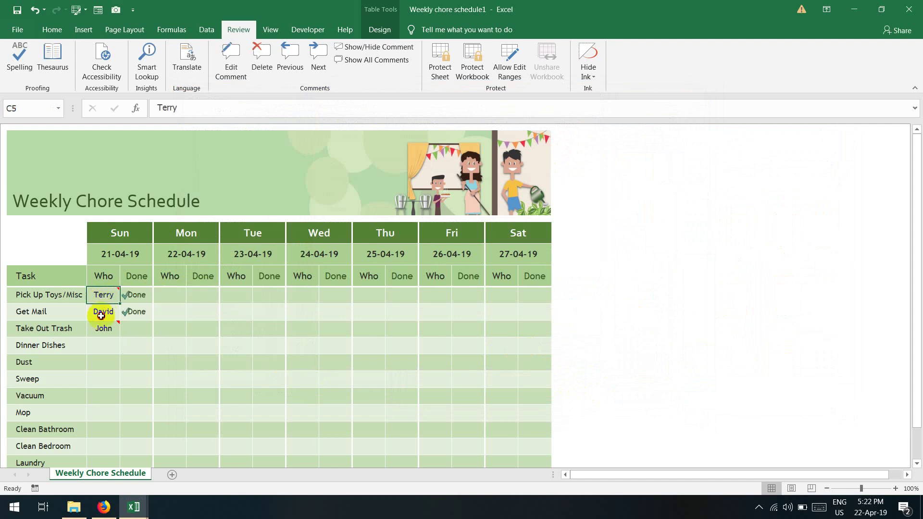
click(101, 315)
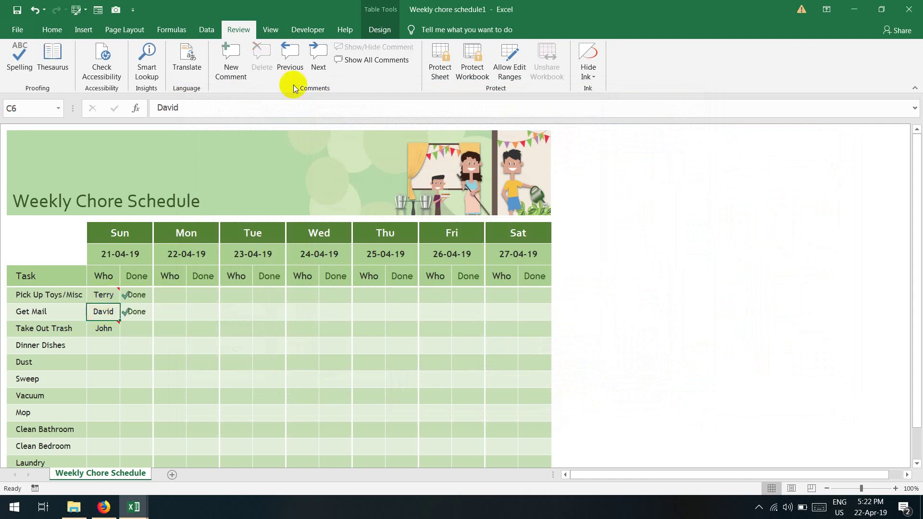
click(231, 60)
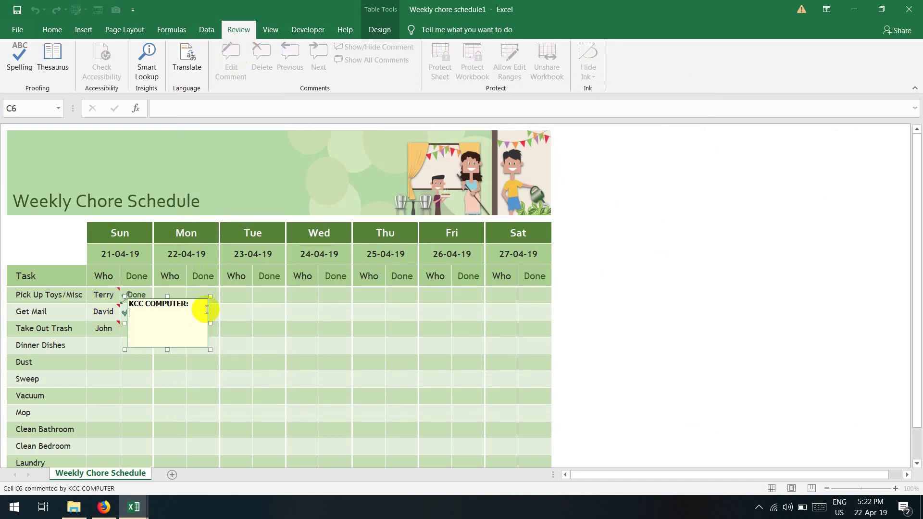
Open the Picture tab of Fill Effects in Format Comment for C6's comment.
right_click(209, 306)
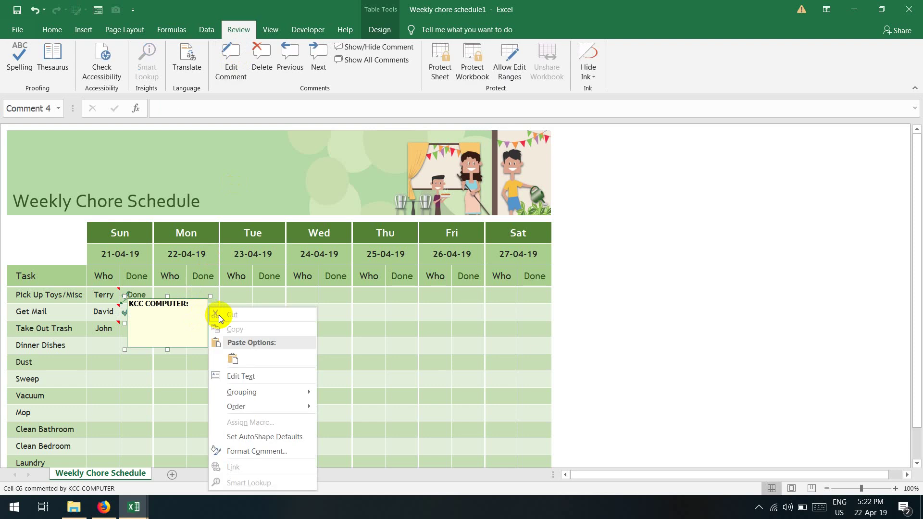
click(245, 451)
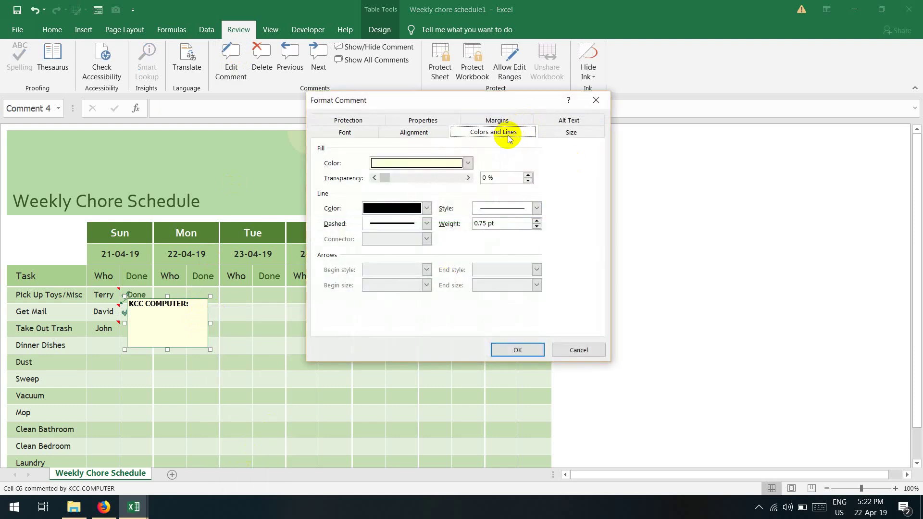
click(468, 163)
click(398, 310)
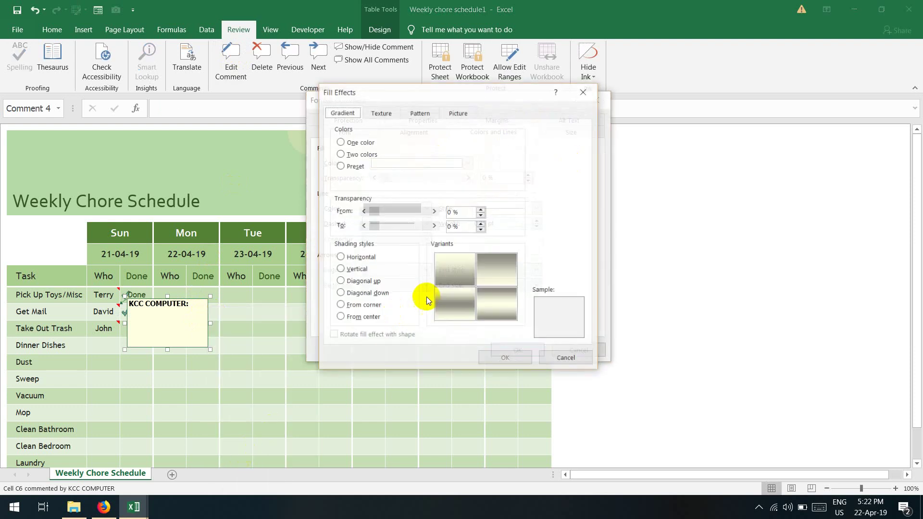
click(460, 114)
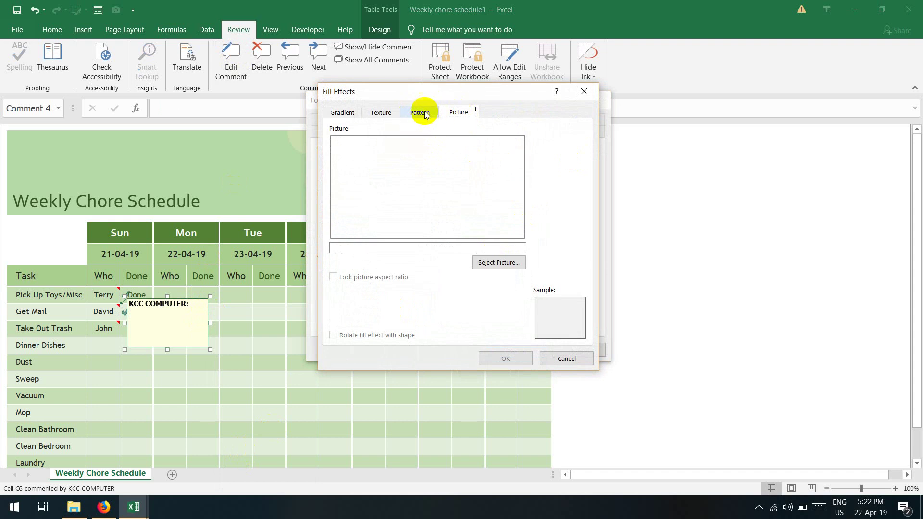
click(420, 114)
click(460, 115)
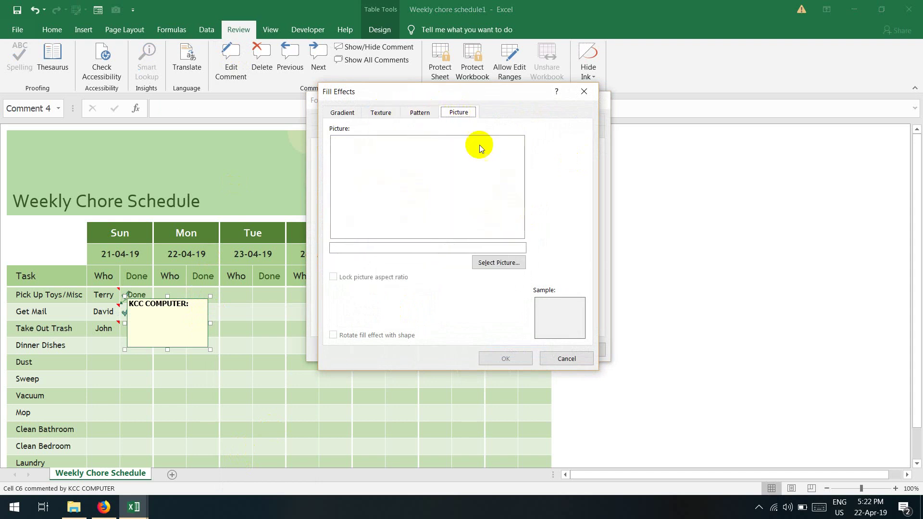
Insert images.jpg from a file as the picture fill and accept the fill effect.
click(487, 264)
click(504, 161)
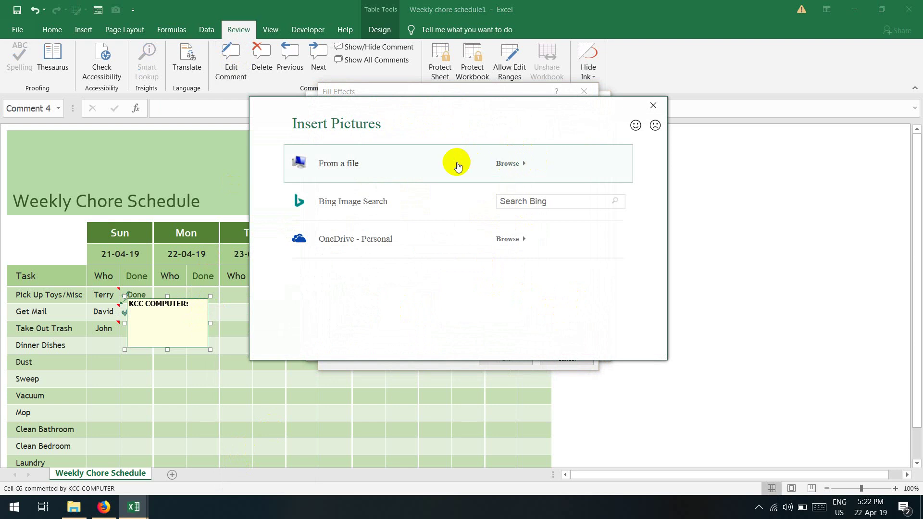
scroll(673, 365, down, 3)
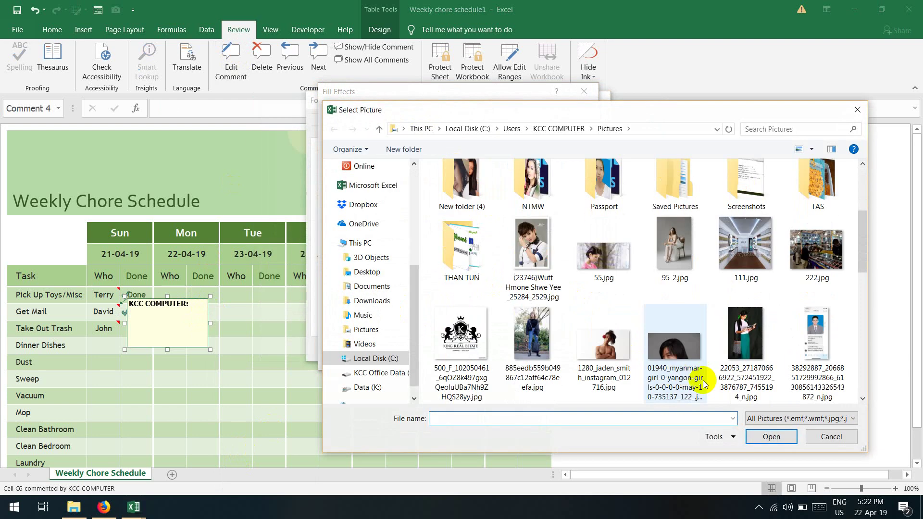
scroll(638, 344, down, 2)
scroll(552, 340, down, 2)
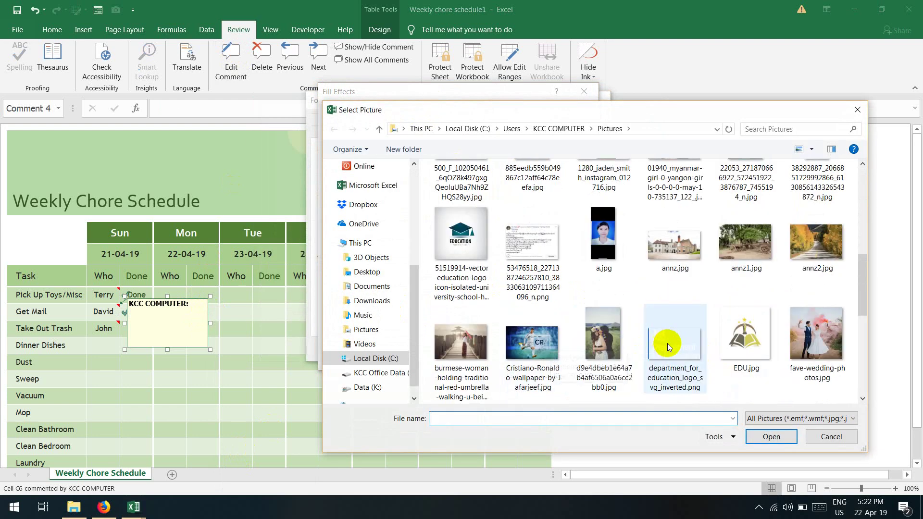
scroll(602, 345, down, 2)
double_click(679, 317)
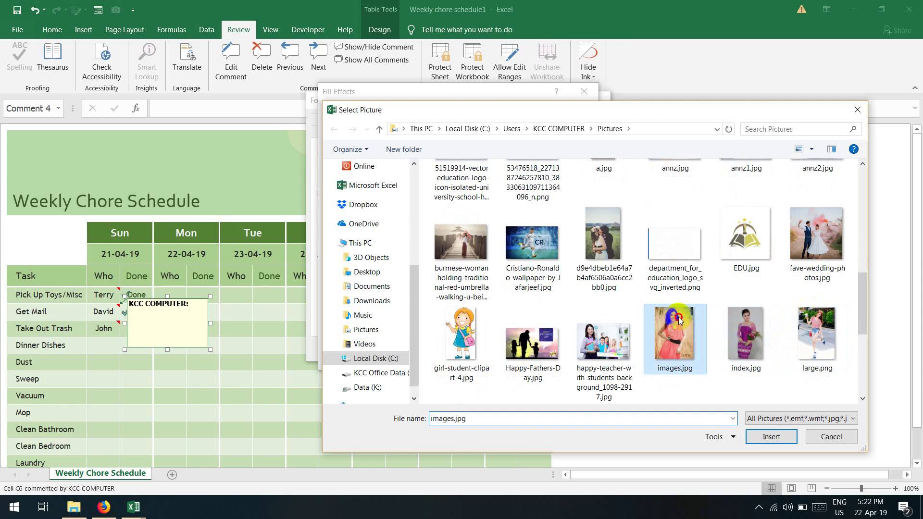
click(509, 358)
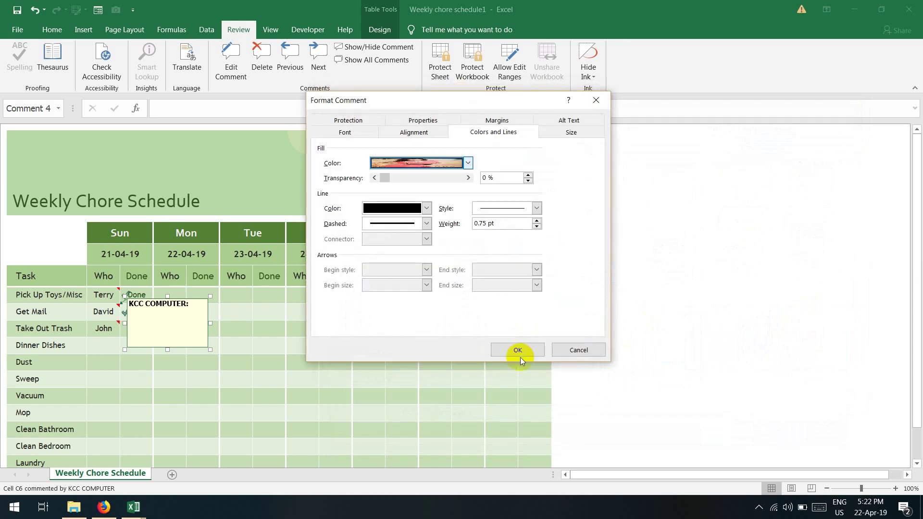
Apply the images.jpg fill to C6's comment, preview the C5 and C6 comments, then delete C6's comment.
click(518, 350)
click(161, 395)
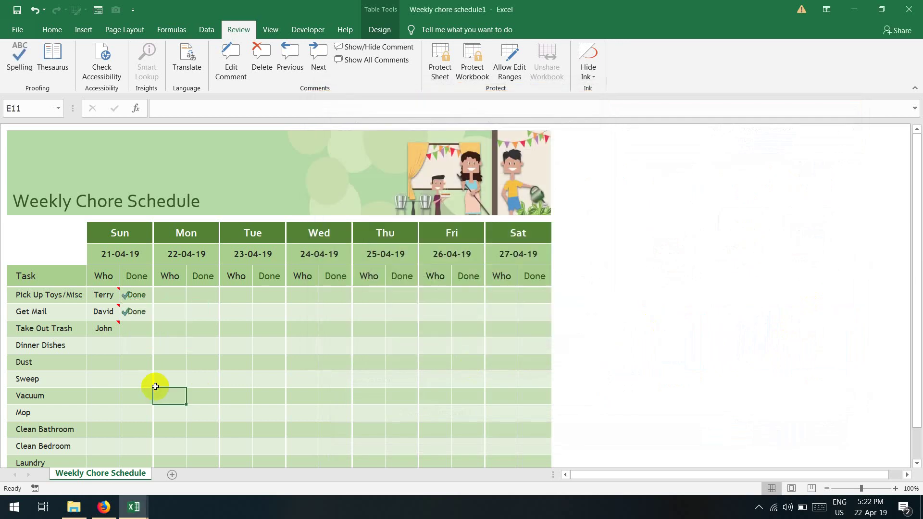
click(103, 297)
click(106, 316)
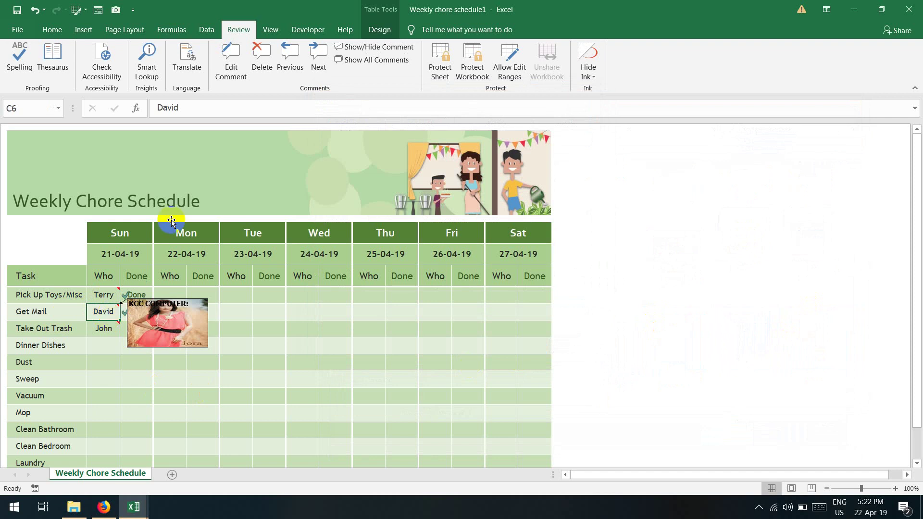
click(261, 59)
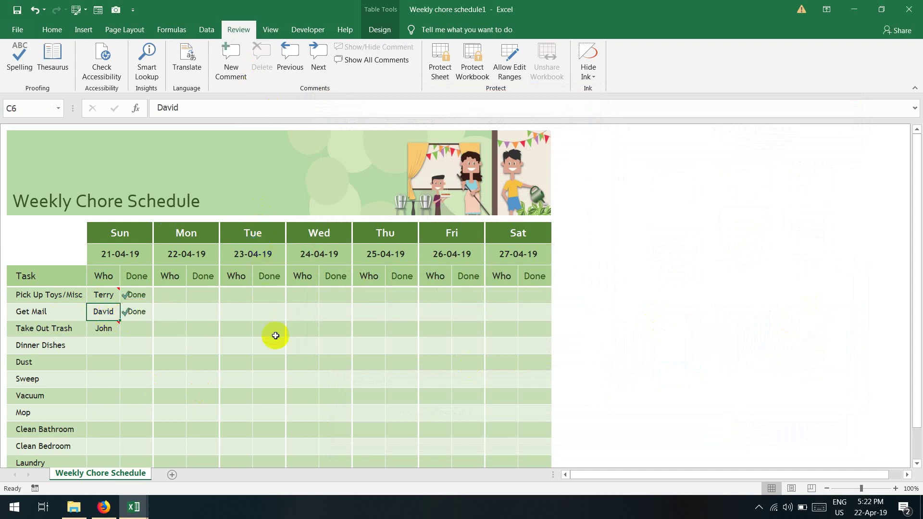